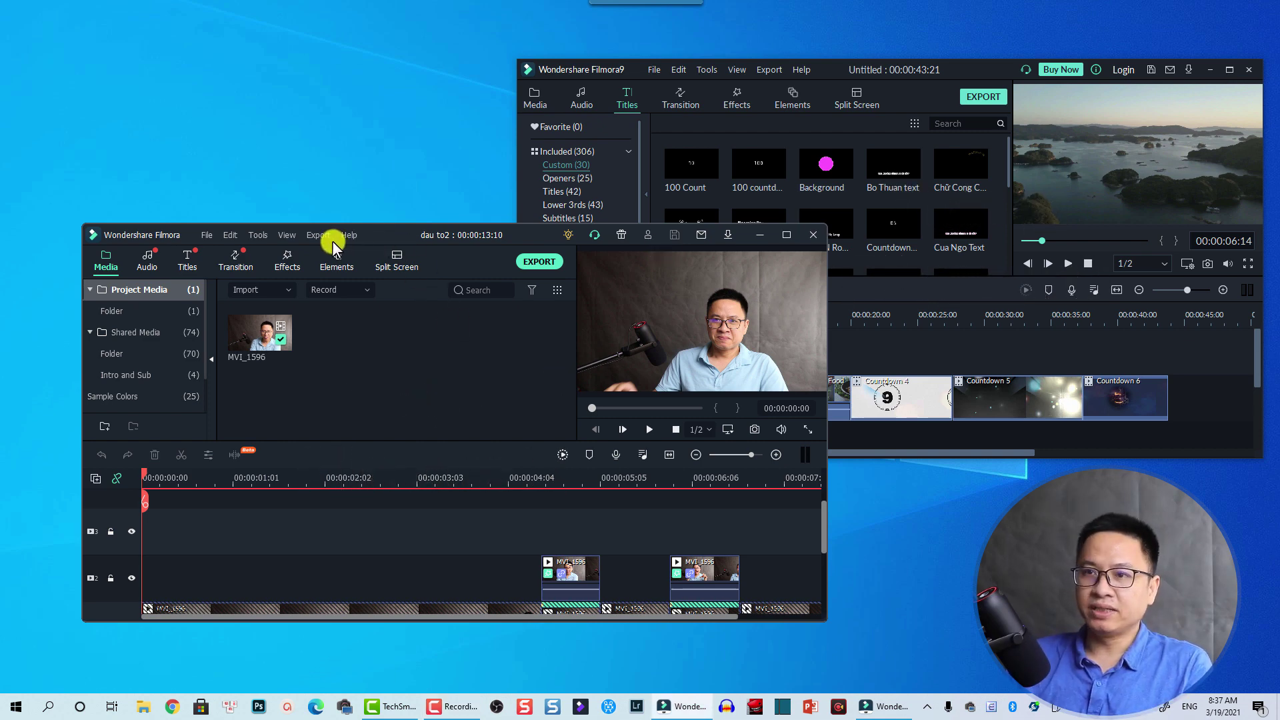
# Show Filmora X's About dialog from the Help menu to confirm version 10.1.20.16
pyautogui.click(348, 234)
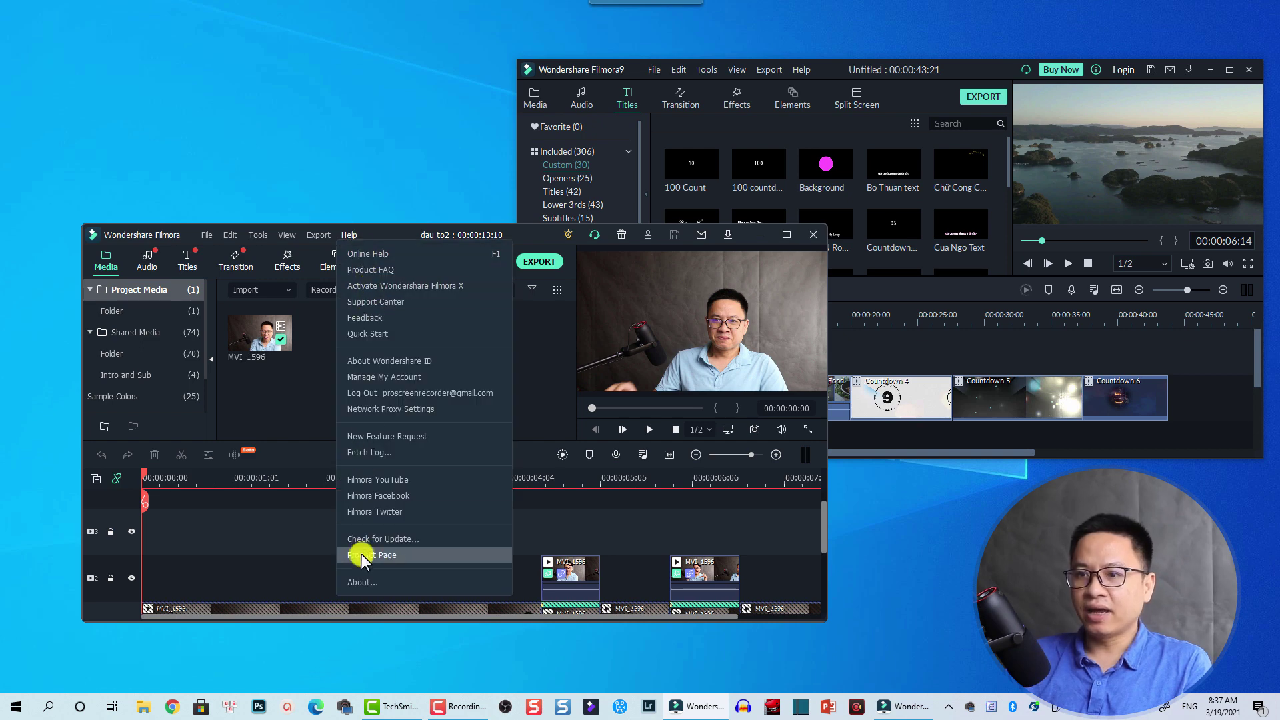
pyautogui.click(360, 582)
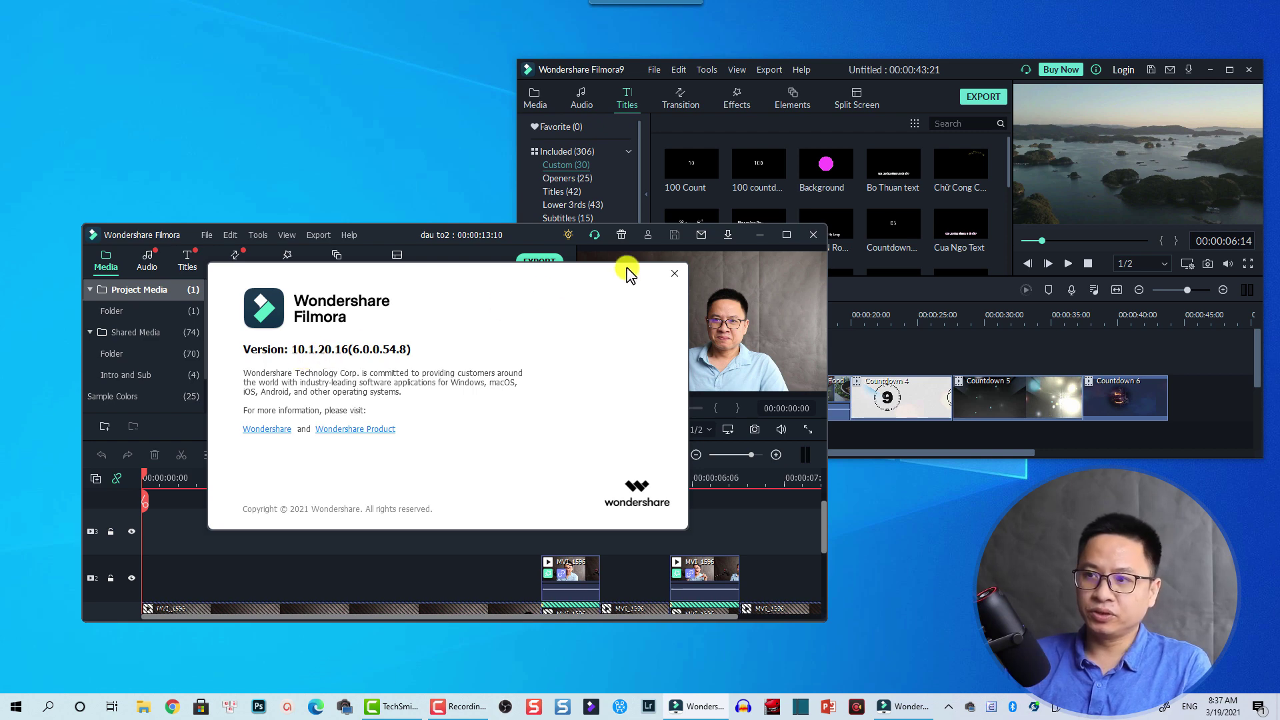
# Close Filmora X's About box, then view and dismiss Filmora9's About dialog
pyautogui.click(673, 273)
pyautogui.click(954, 70)
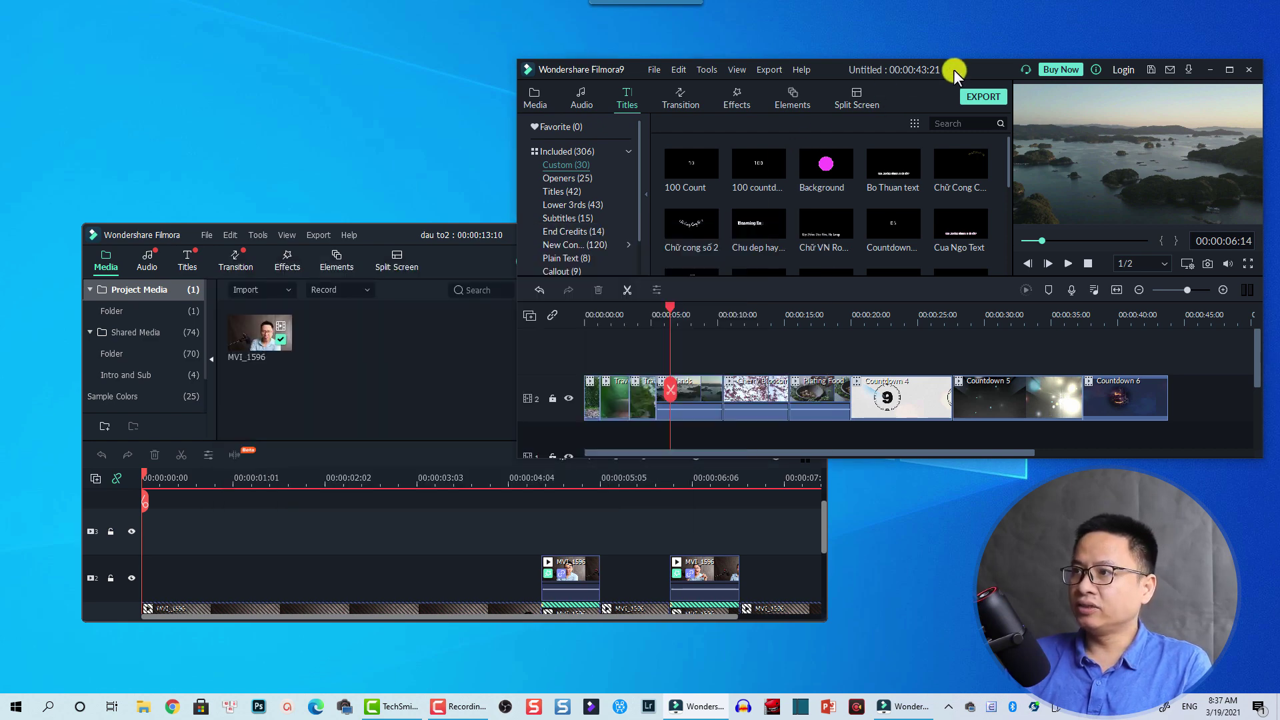
pyautogui.click(799, 71)
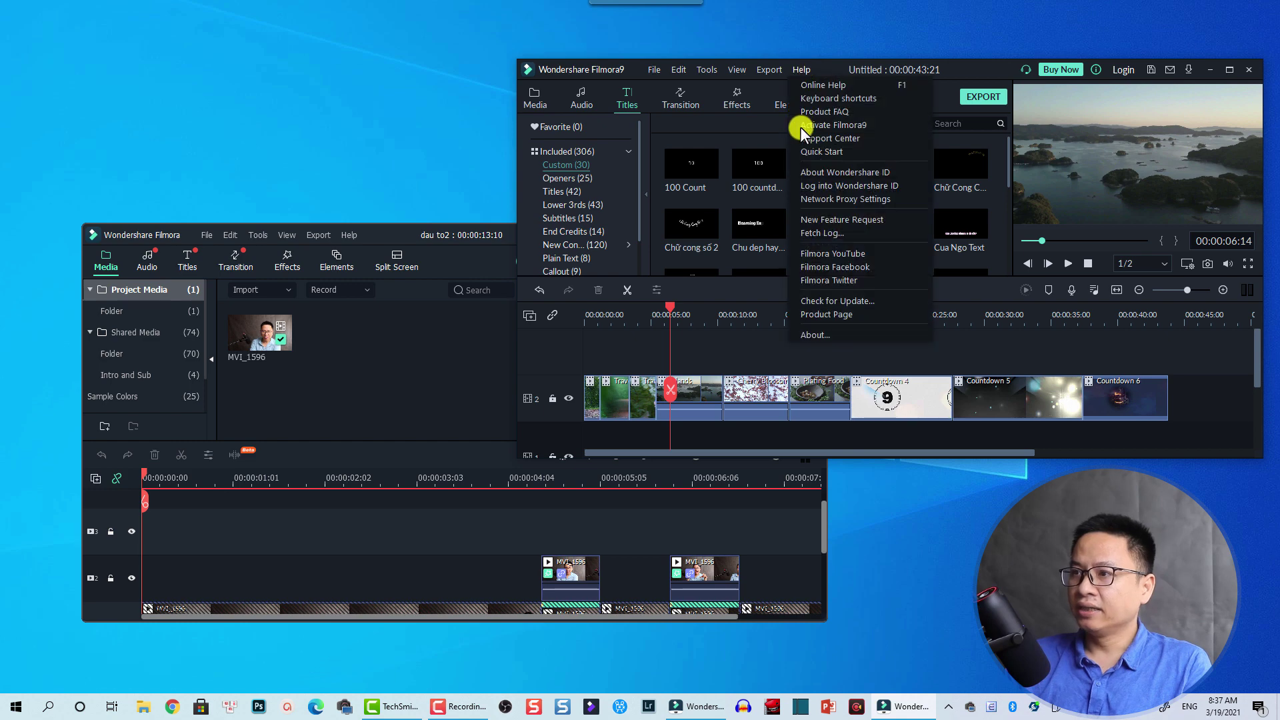
pyautogui.click(823, 333)
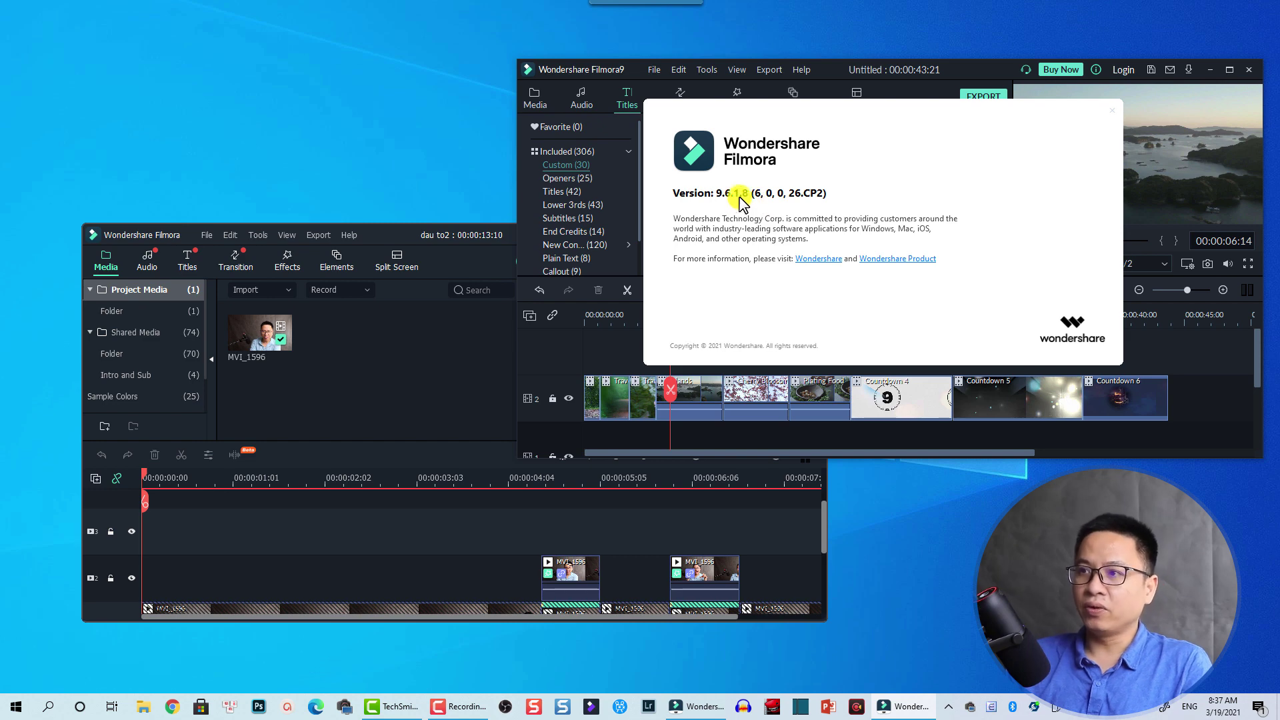
pyautogui.click(1113, 117)
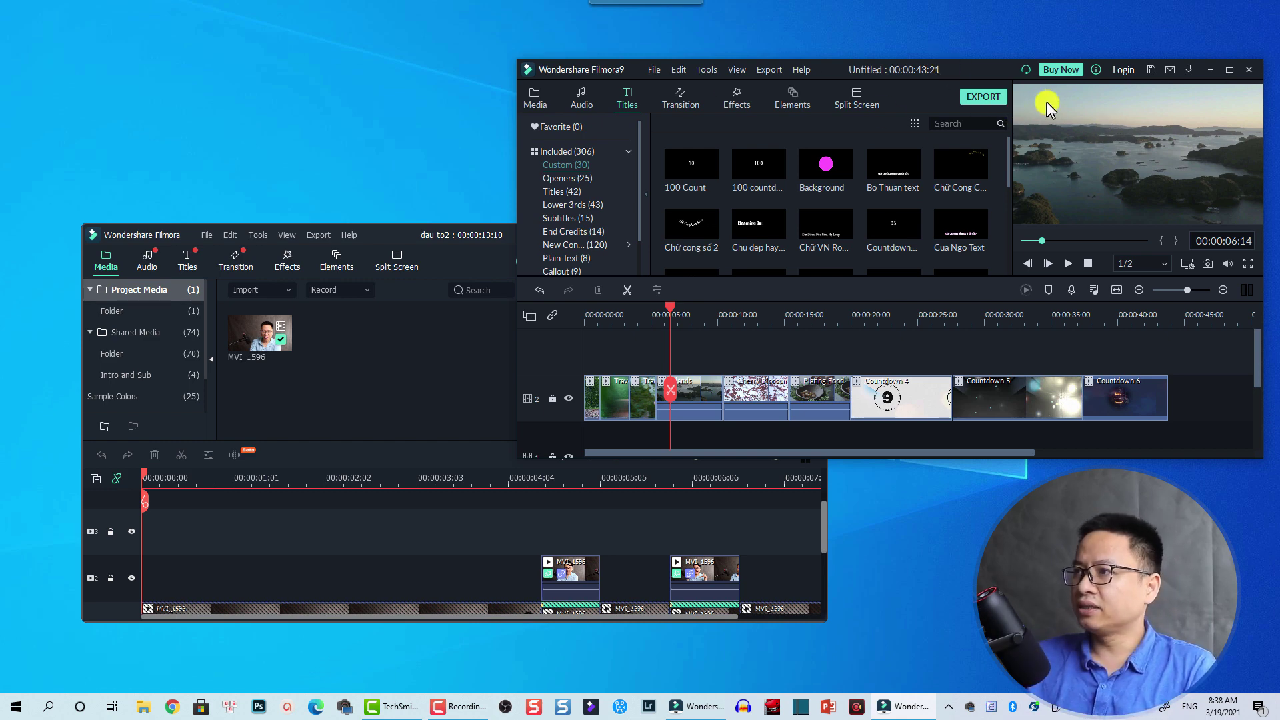
# Quit Filmora9 without saving the project, then quit Filmora X
pyautogui.click(1249, 70)
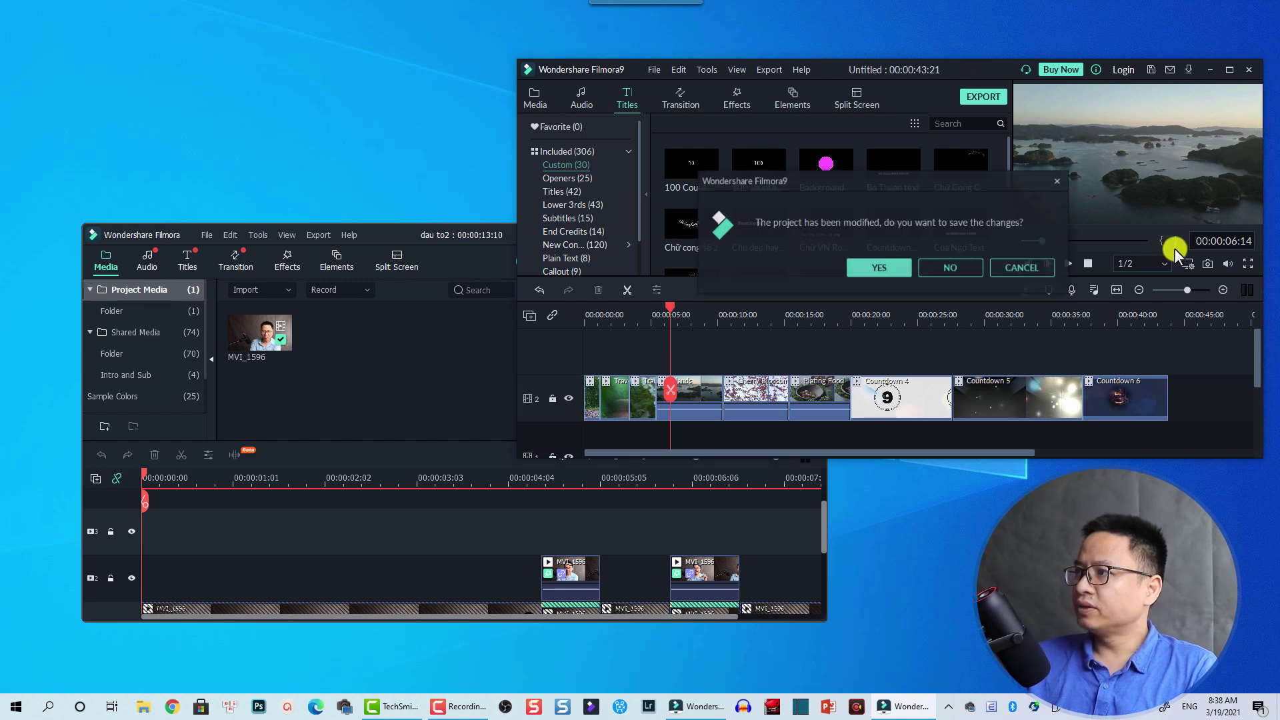
pyautogui.click(945, 264)
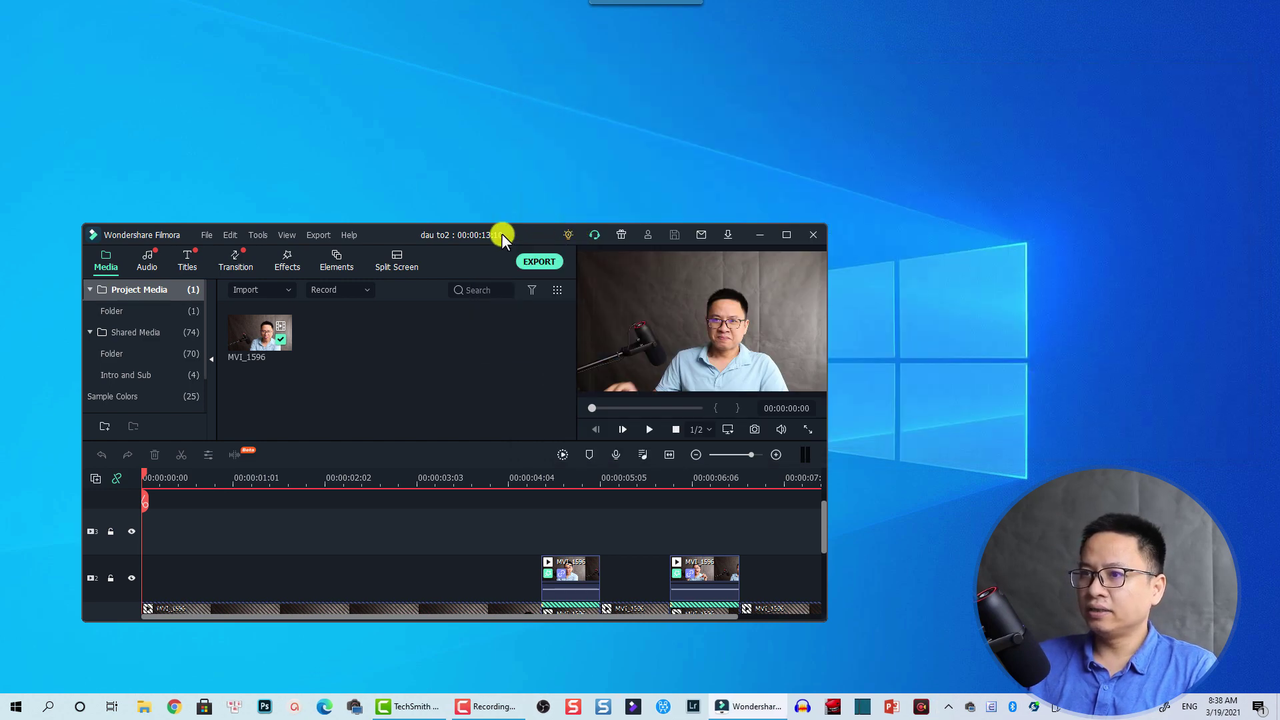
pyautogui.click(809, 236)
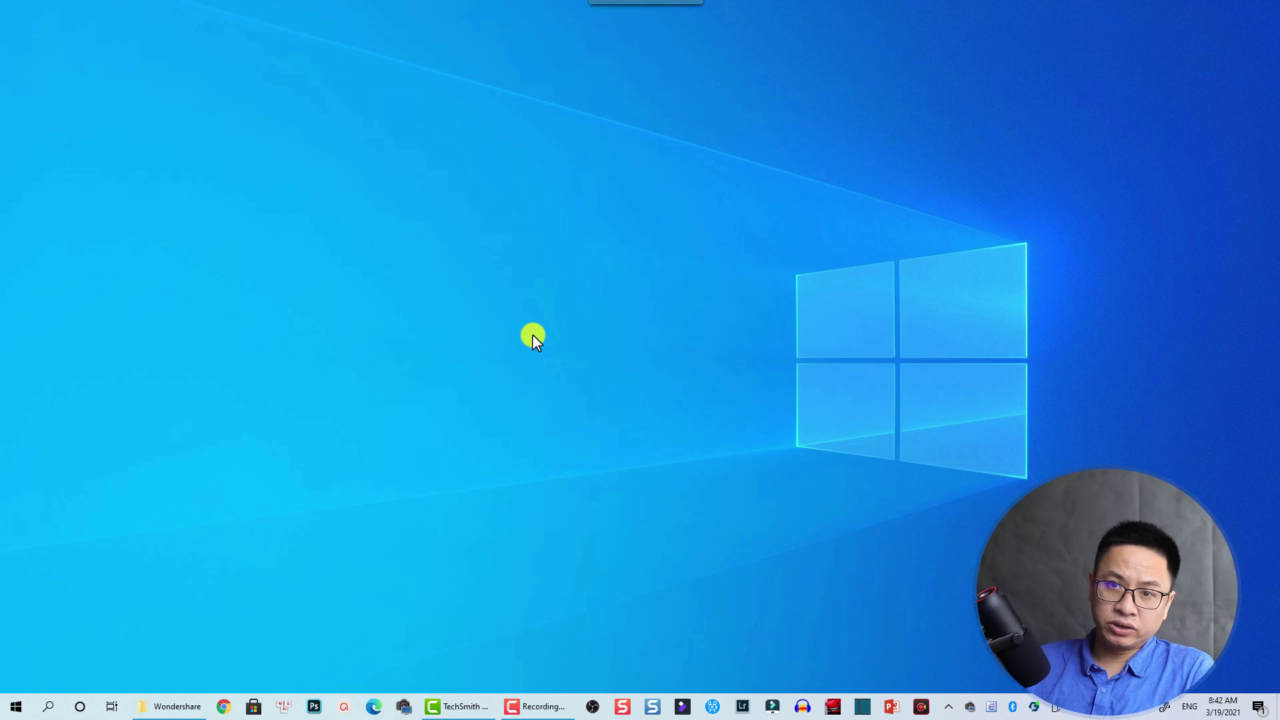
# Turn on View > Show desktop icons and select the Wondershare Filmora X shortcut
pyautogui.rightClick(270, 236)
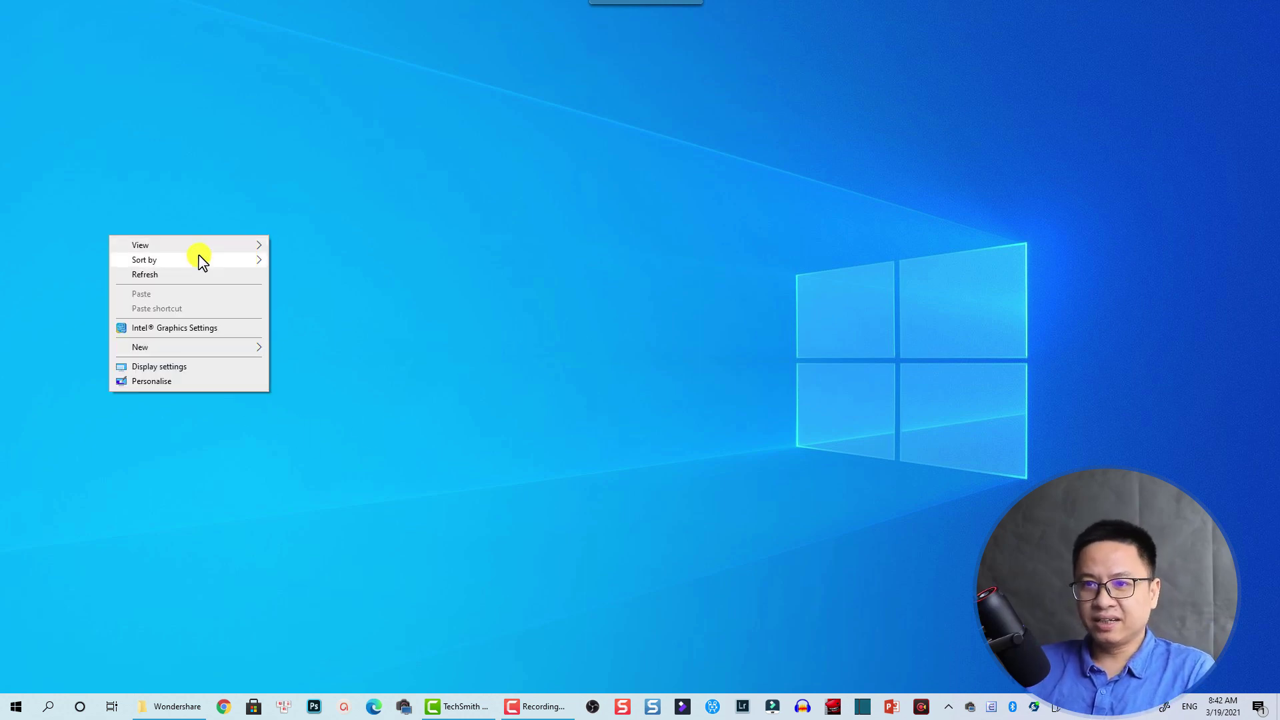
pyautogui.moveTo(179, 252)
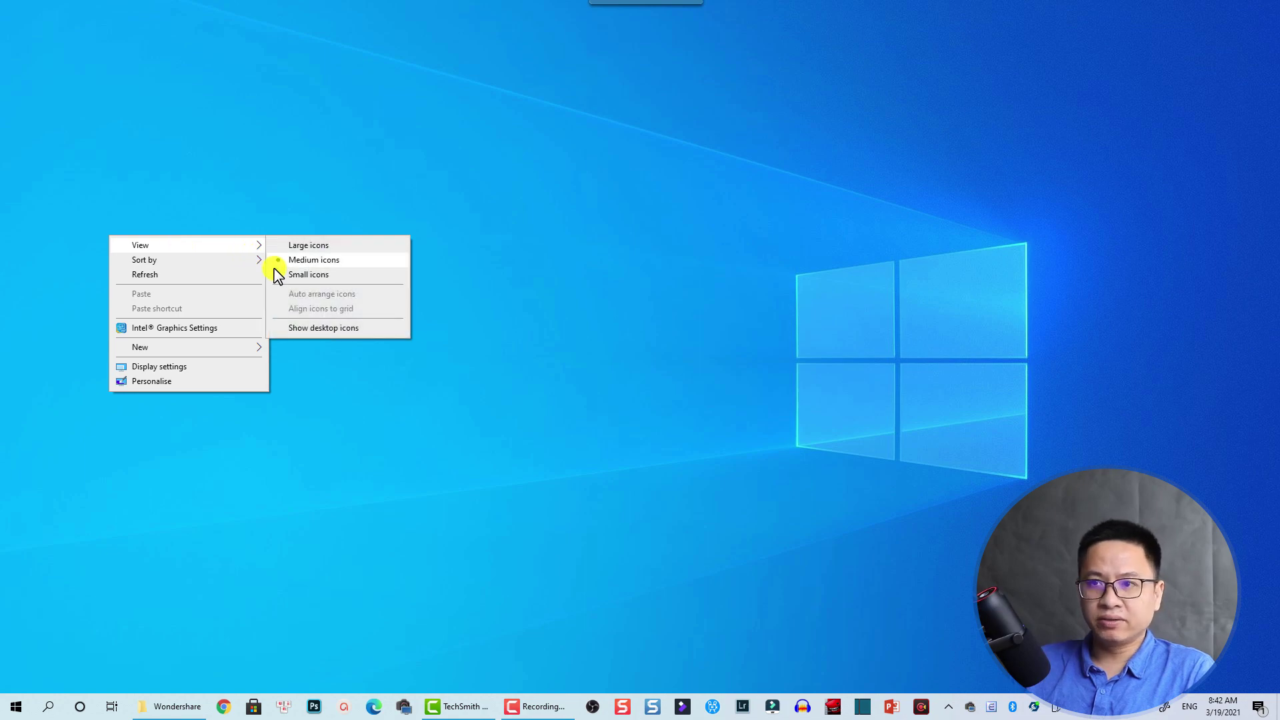
pyautogui.click(298, 324)
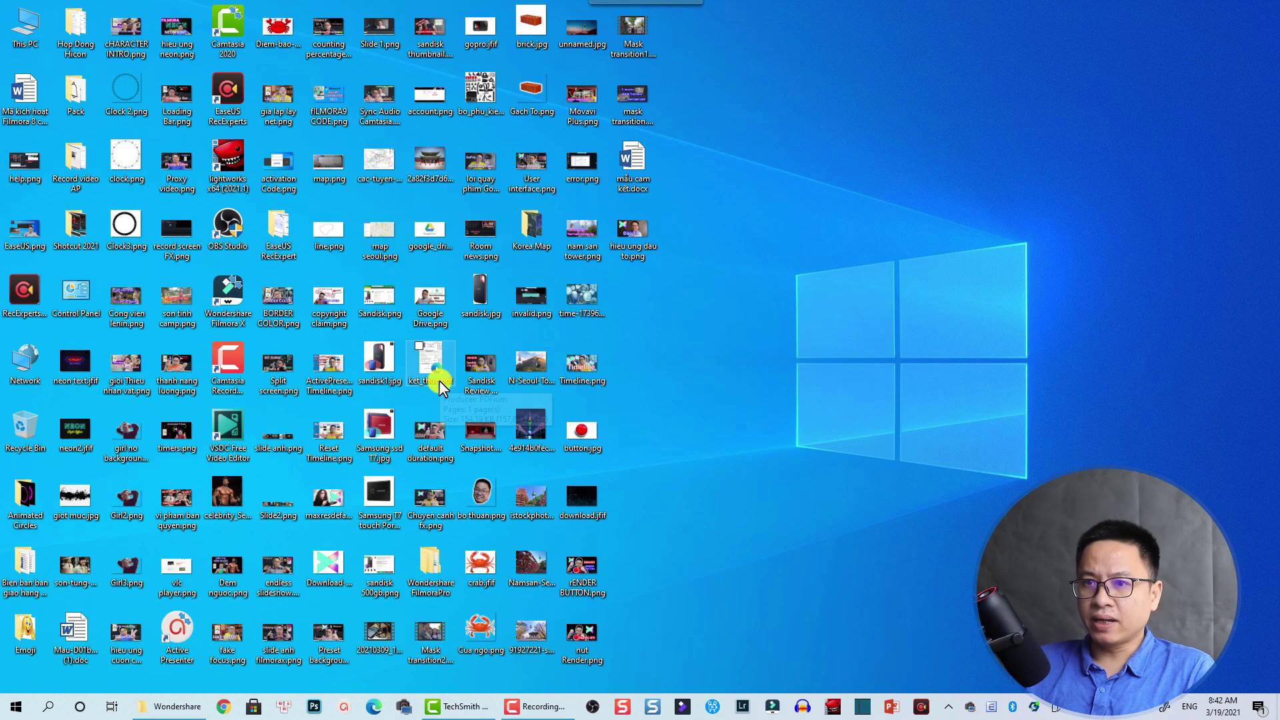
pyautogui.click(231, 296)
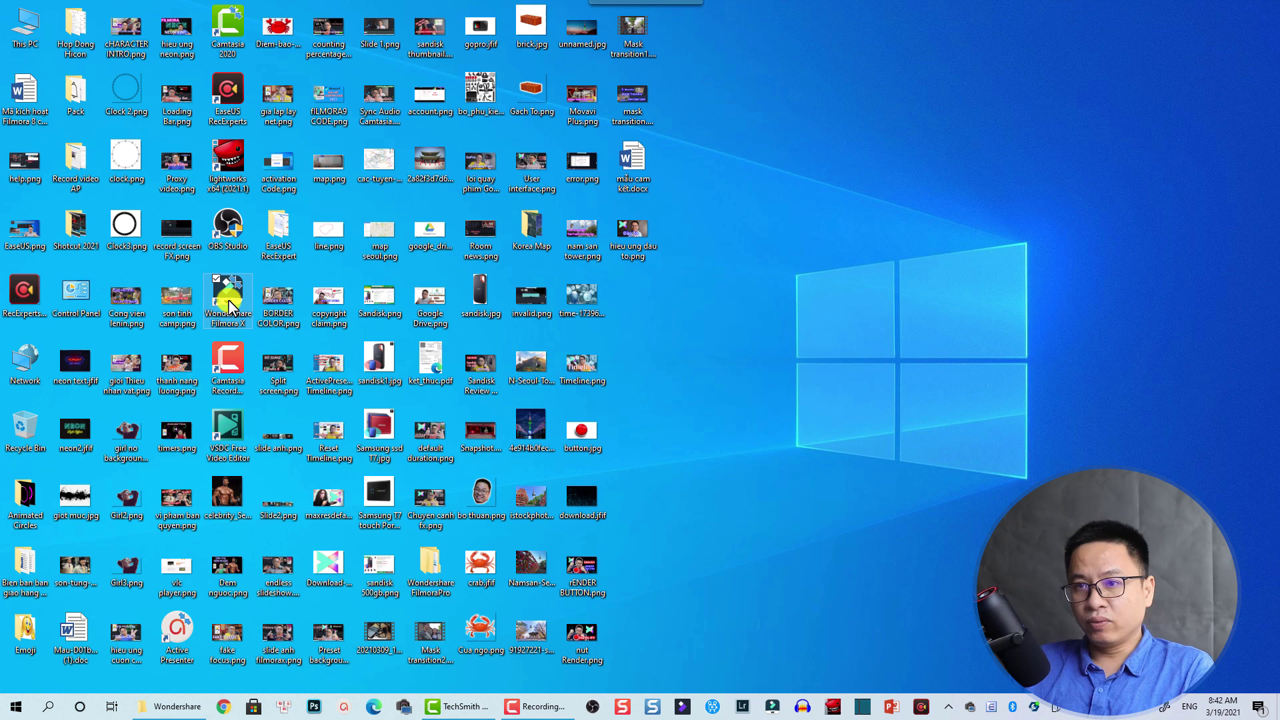
# Use the Filmora X shortcut's Open file location to reach C:\Program Files\Wondershare\Wondershare Filmora
pyautogui.rightClick(228, 307)
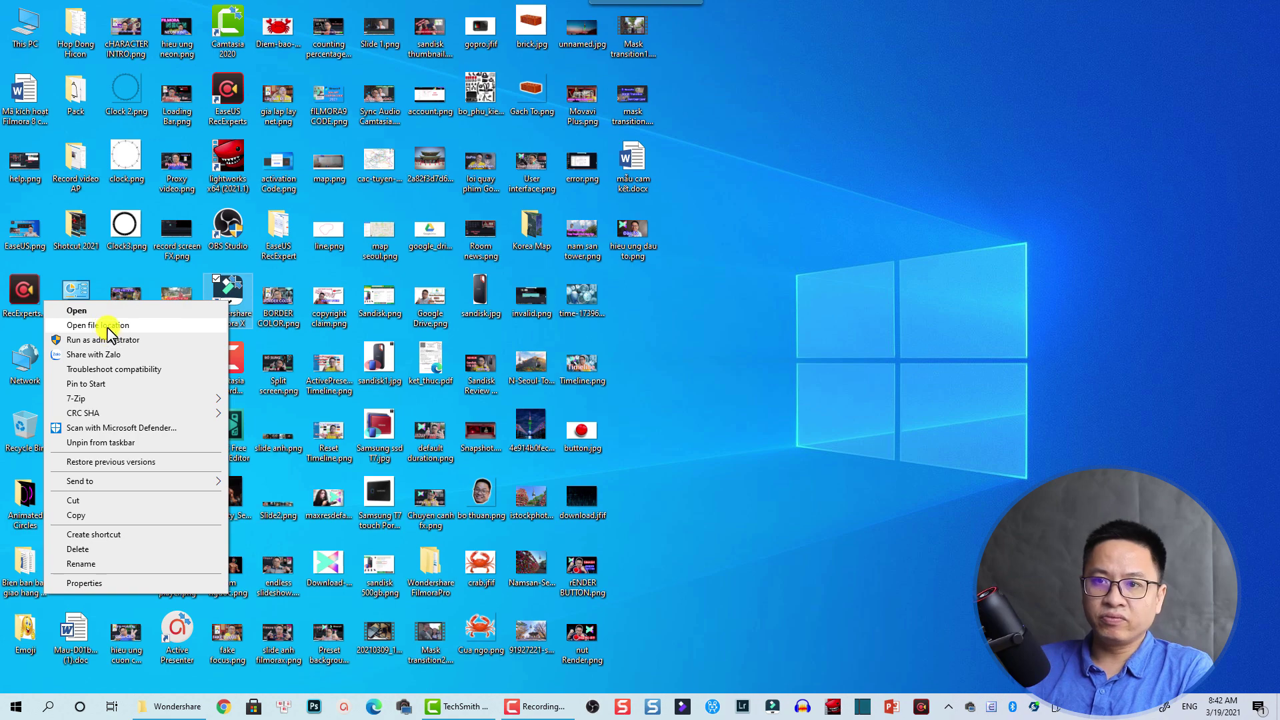
pyautogui.click(106, 327)
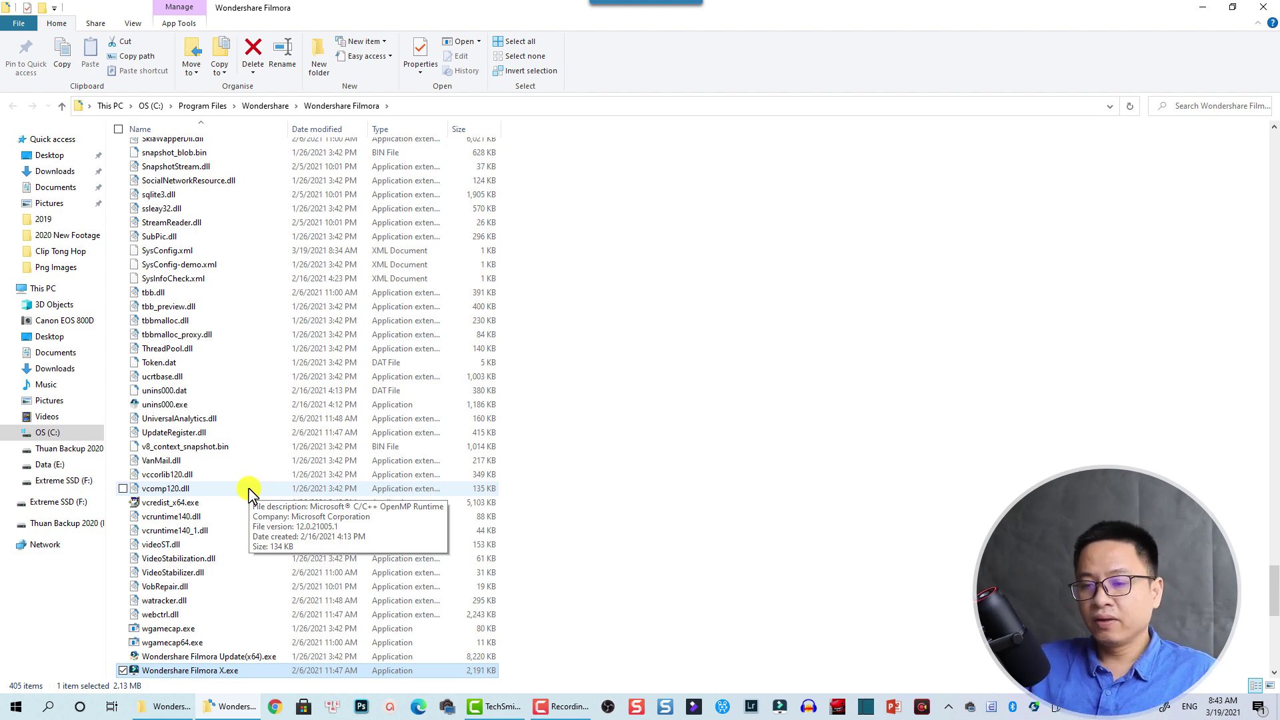
pyautogui.scroll(1, 300, 490)
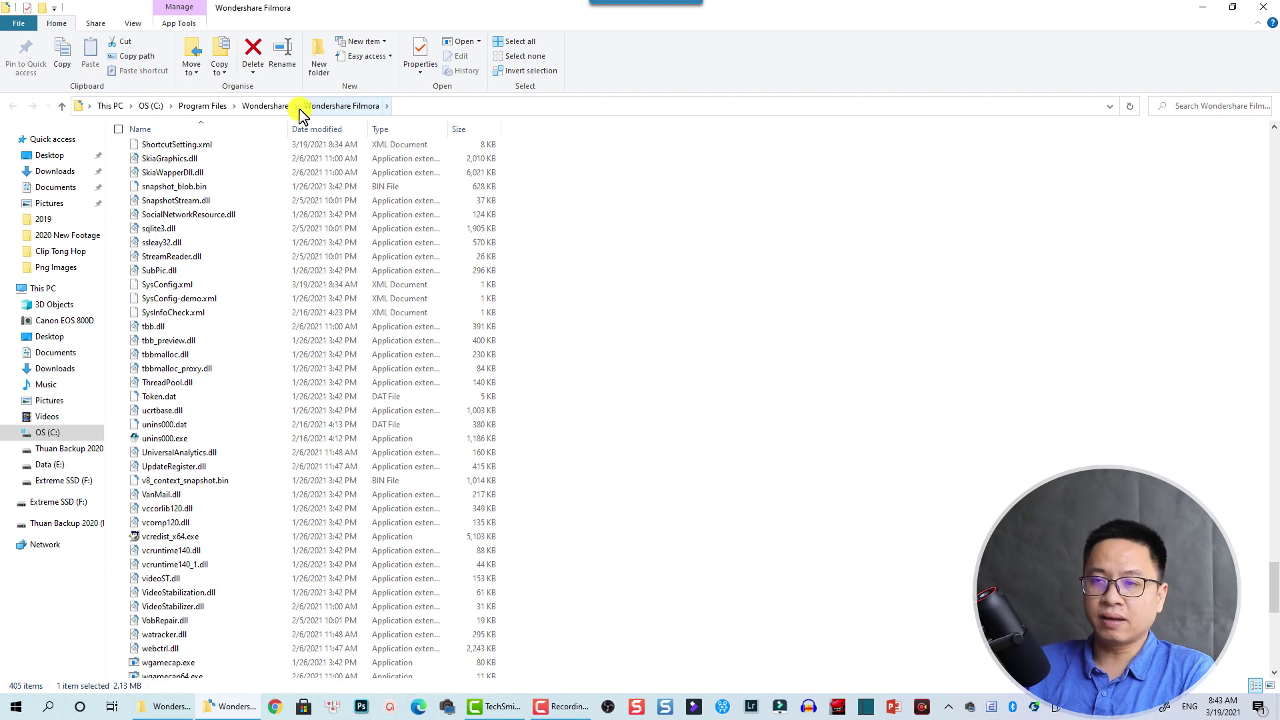
# In C:\Program Files\Wondershare, check the Wondershare Filmora folder's size in Properties, then copy it
pyautogui.click(269, 109)
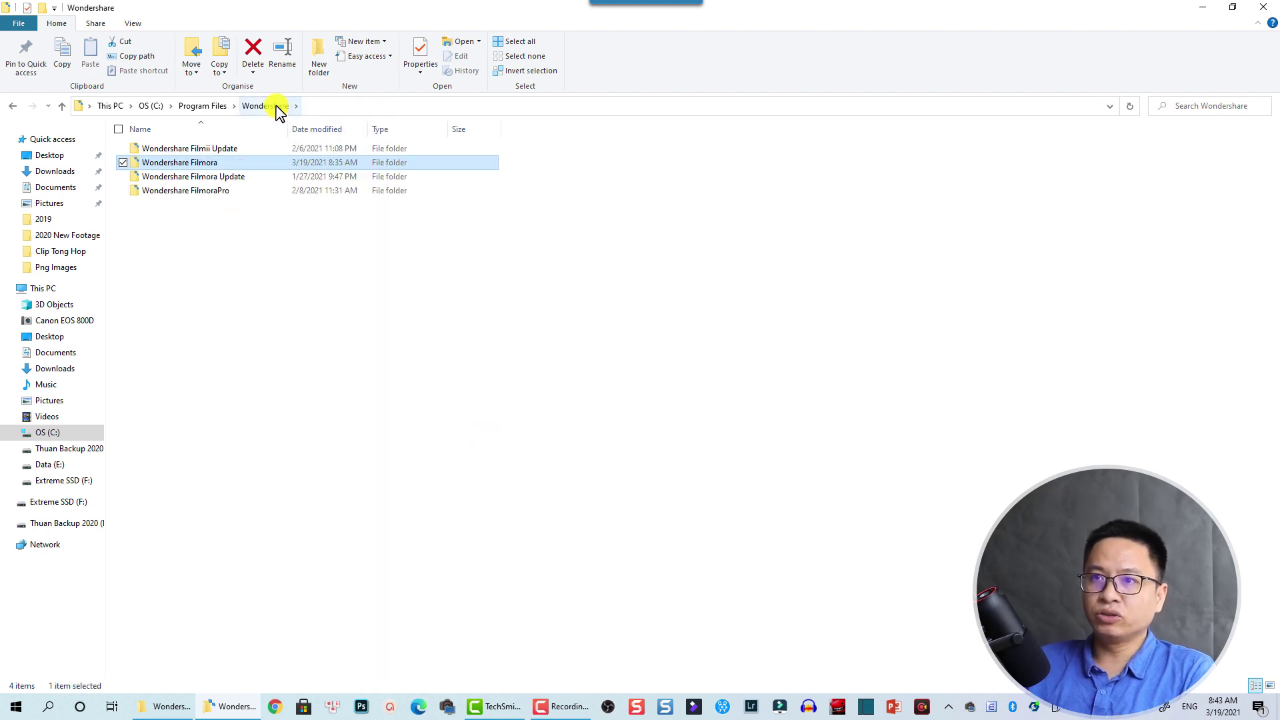
pyautogui.rightClick(186, 170)
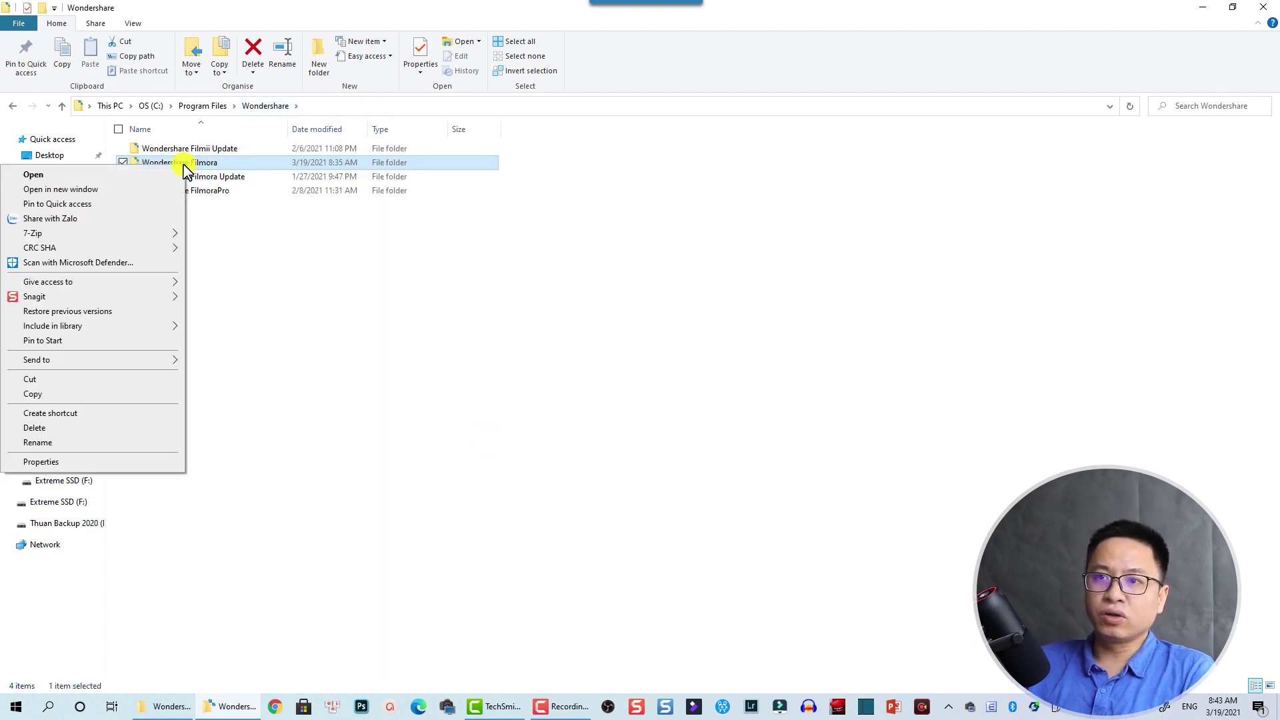
pyautogui.click(42, 461)
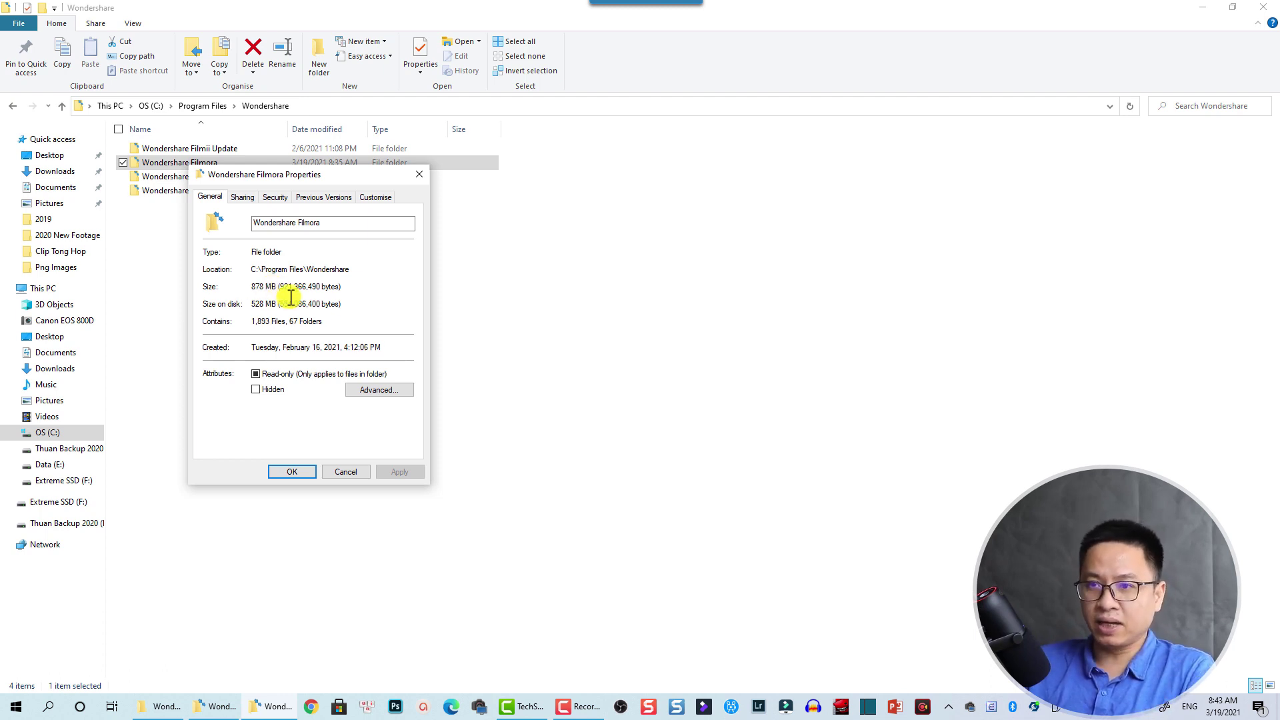
pyautogui.click(292, 471)
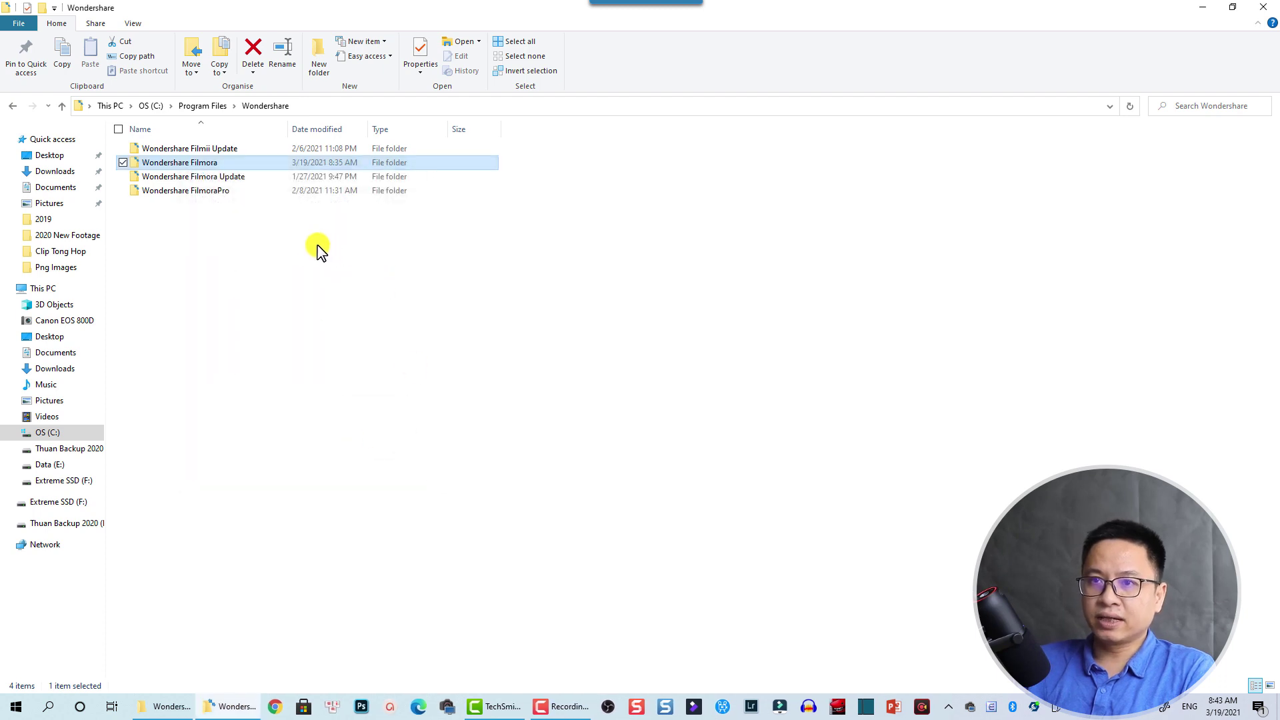
pyautogui.rightClick(182, 165)
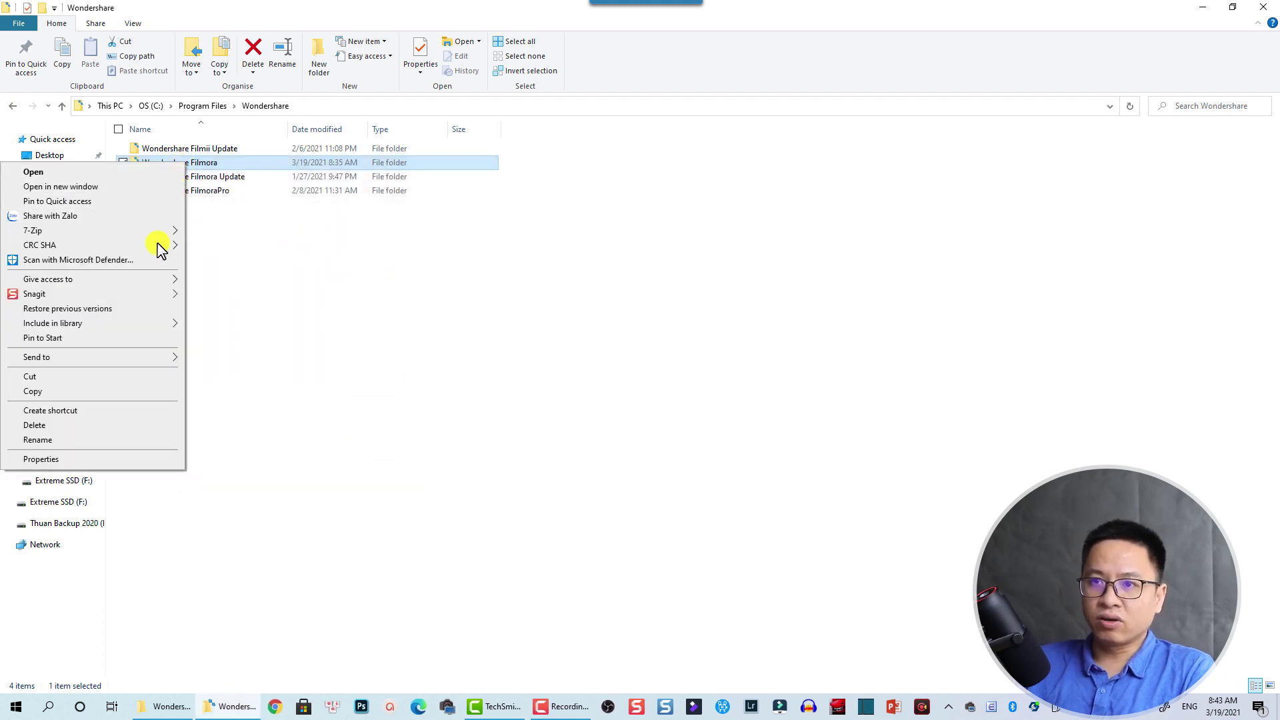
pyautogui.click(69, 391)
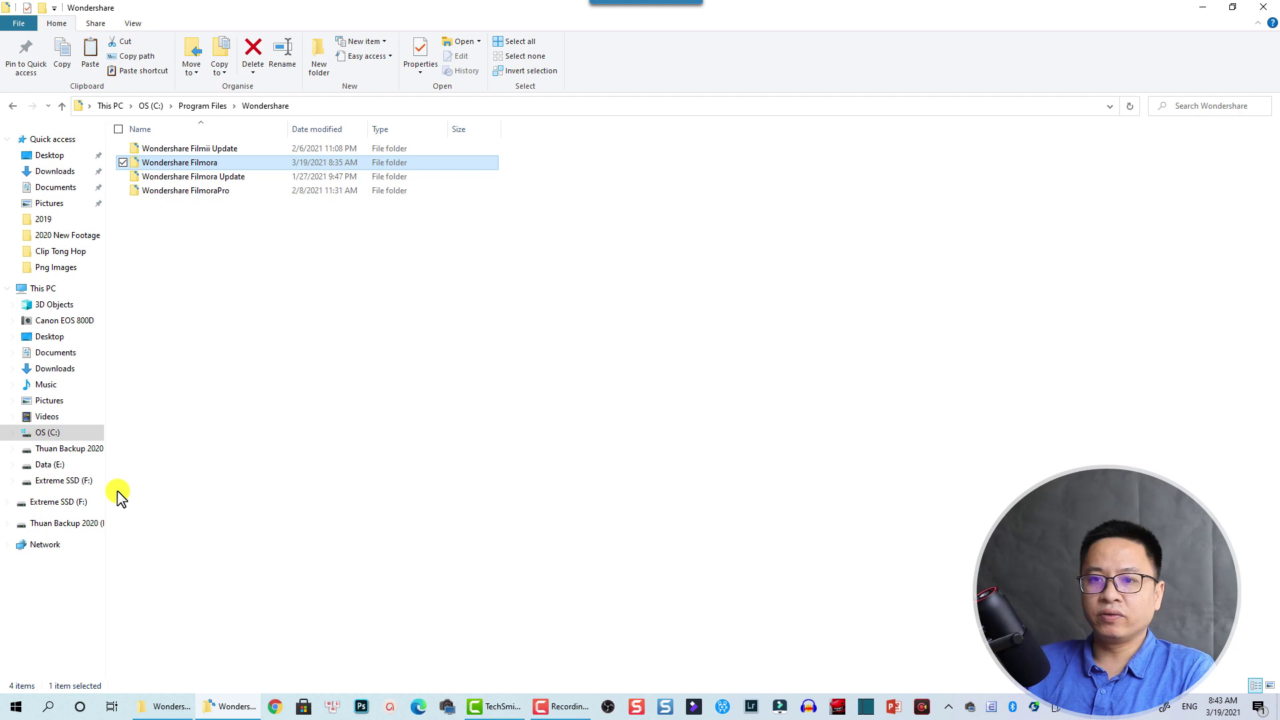
# Paste the Wondershare Filmora folder onto the Extreme SSD (F:) drive
pyautogui.click(60, 507)
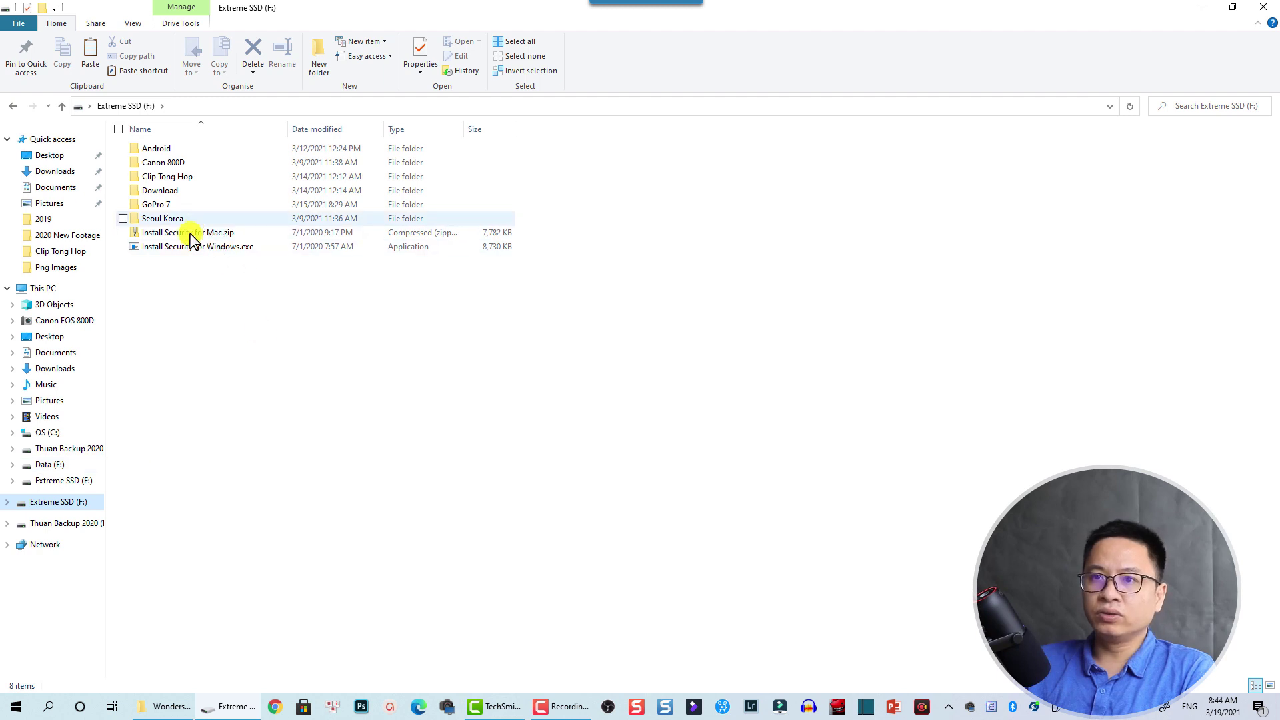
pyautogui.rightClick(178, 296)
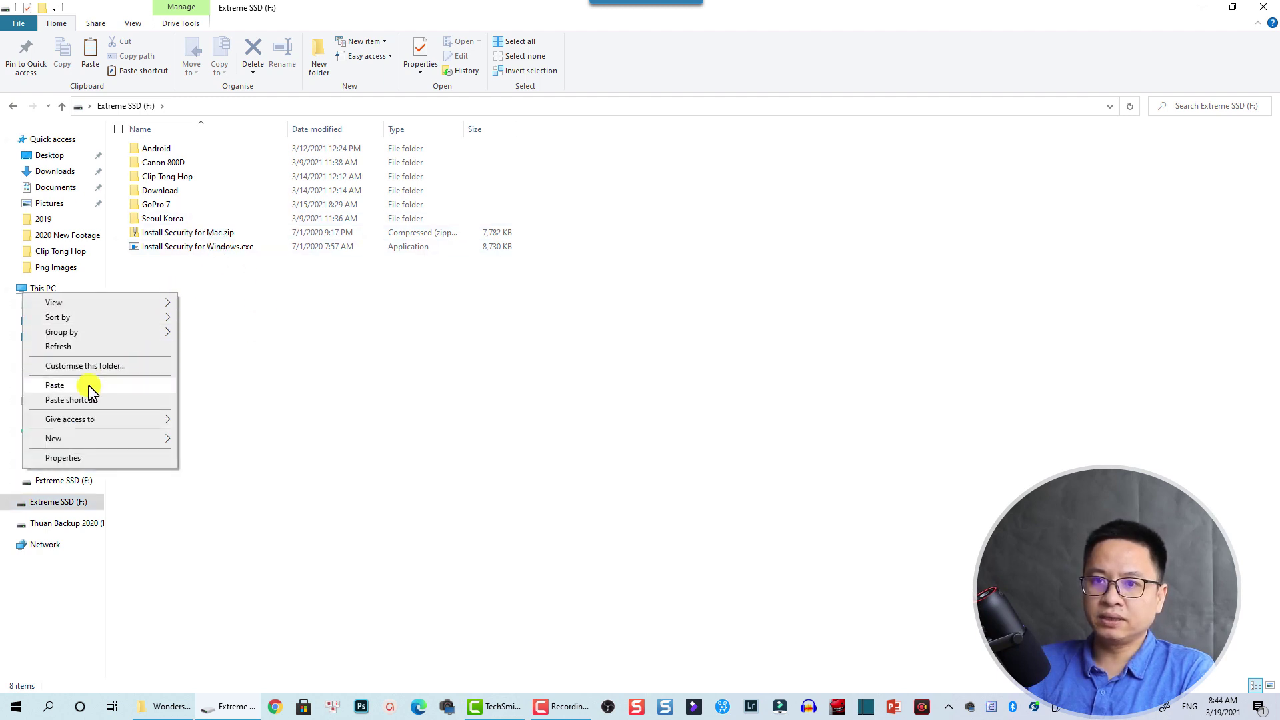
pyautogui.click(54, 386)
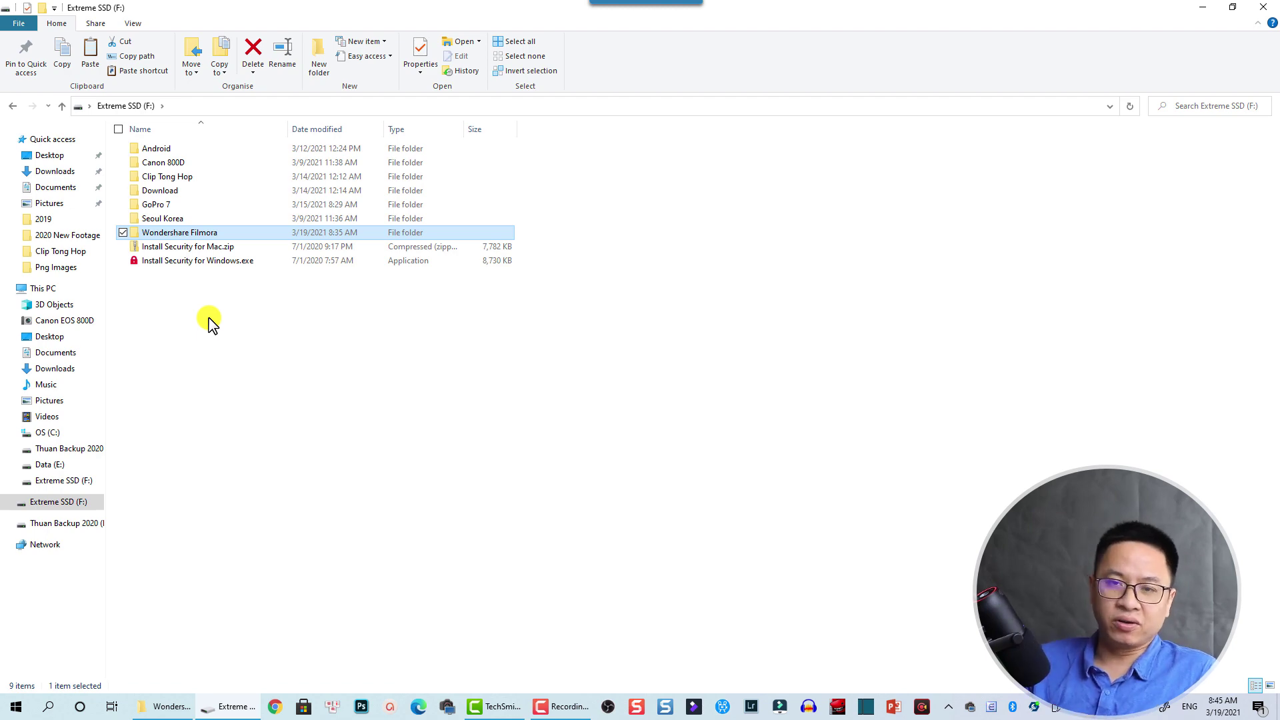
# Open the copied folder, select Wondershare Filmora X.exe and Filmora9.exe, then minimise Explorer
pyautogui.doubleClick(180, 234)
pyautogui.scroll(-15, 277, 409)
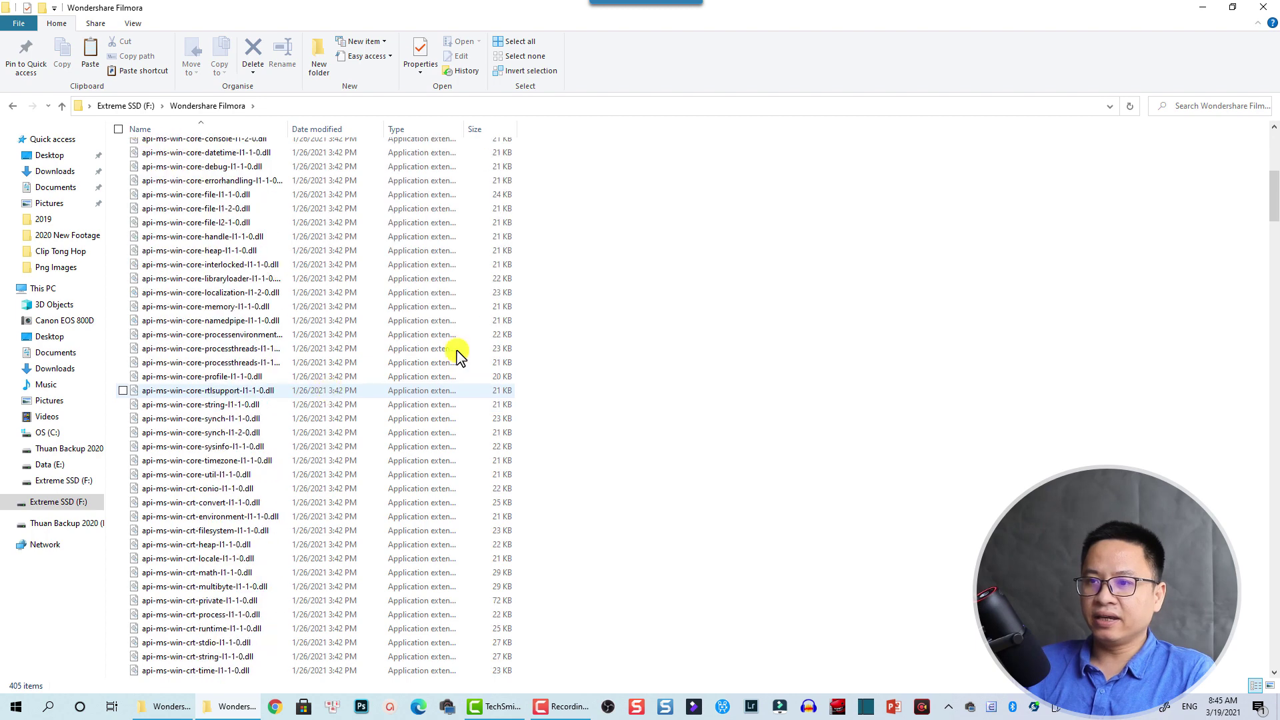
pyautogui.moveTo(1269, 226); pyautogui.dragTo(1269, 663)
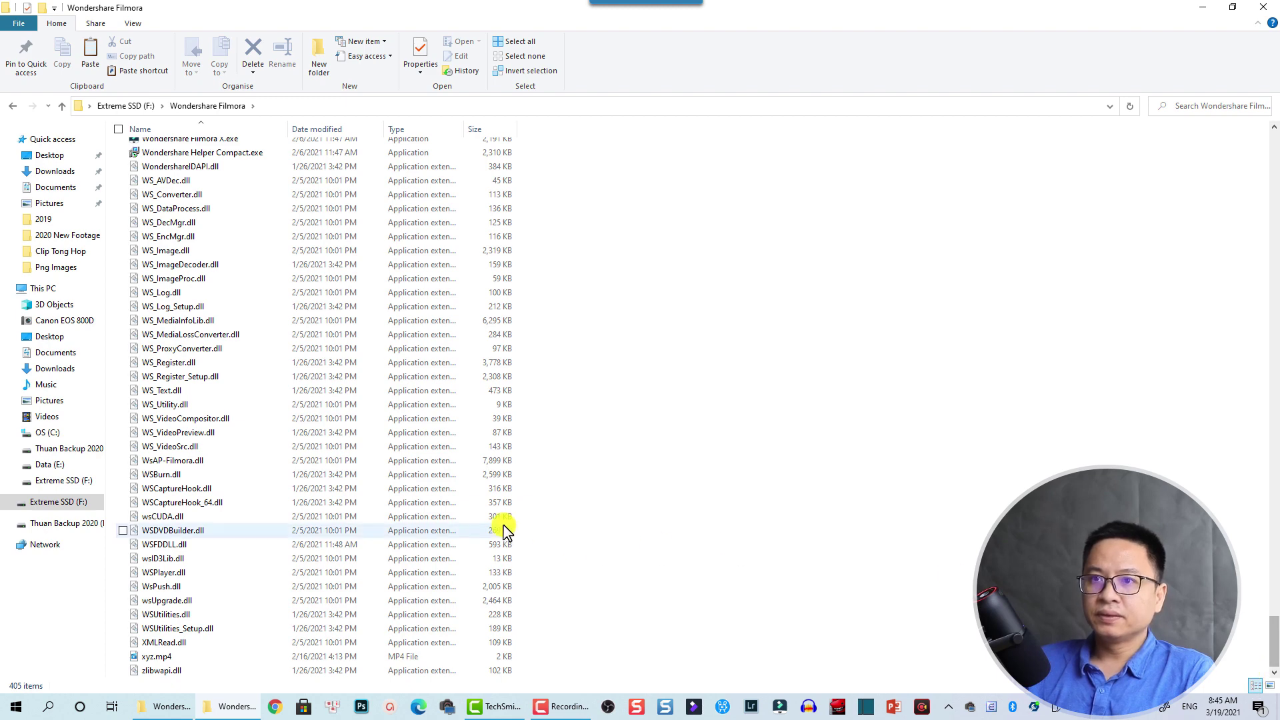
pyautogui.scroll(2, 234, 227)
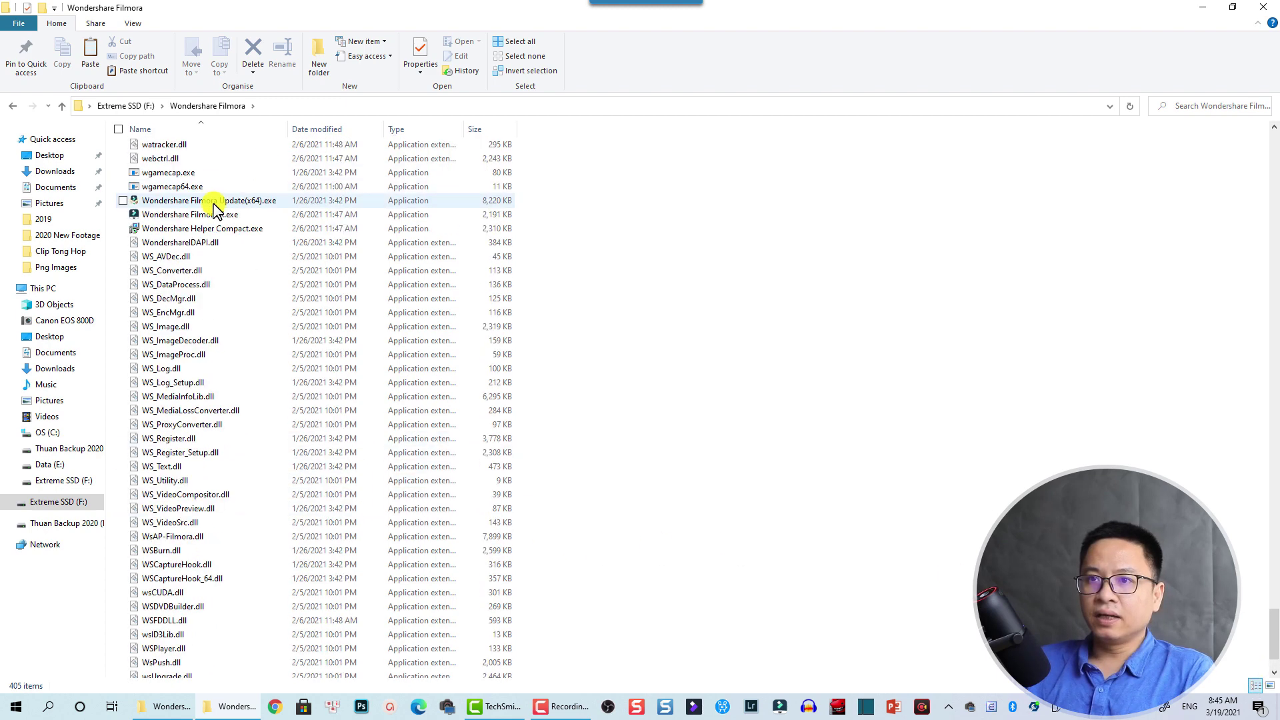
pyautogui.click(181, 215)
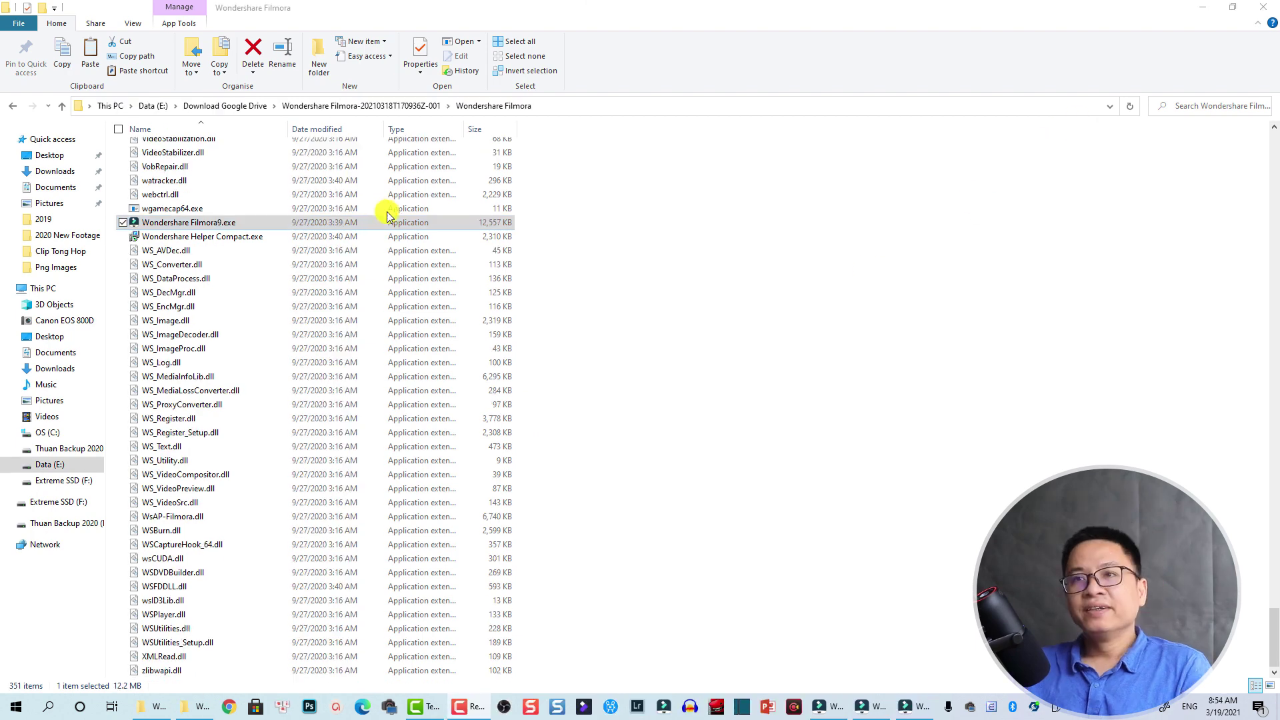
pyautogui.click(208, 228)
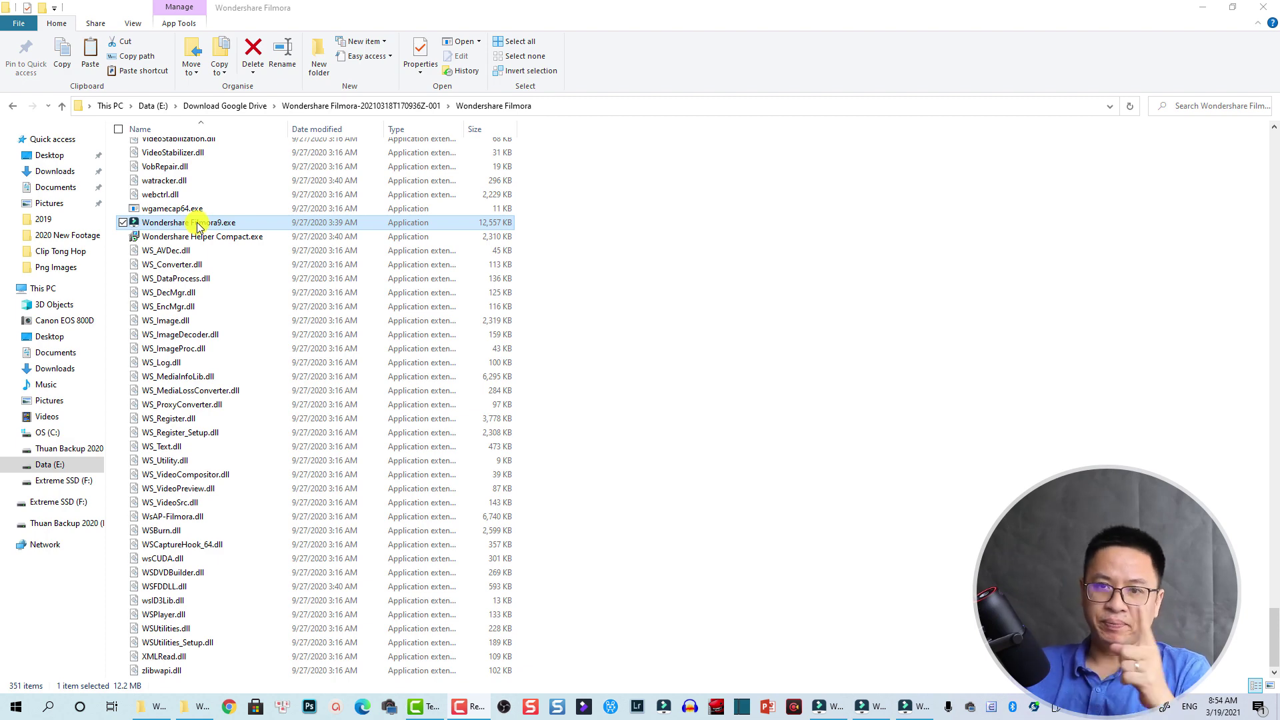
pyautogui.click(1203, 7)
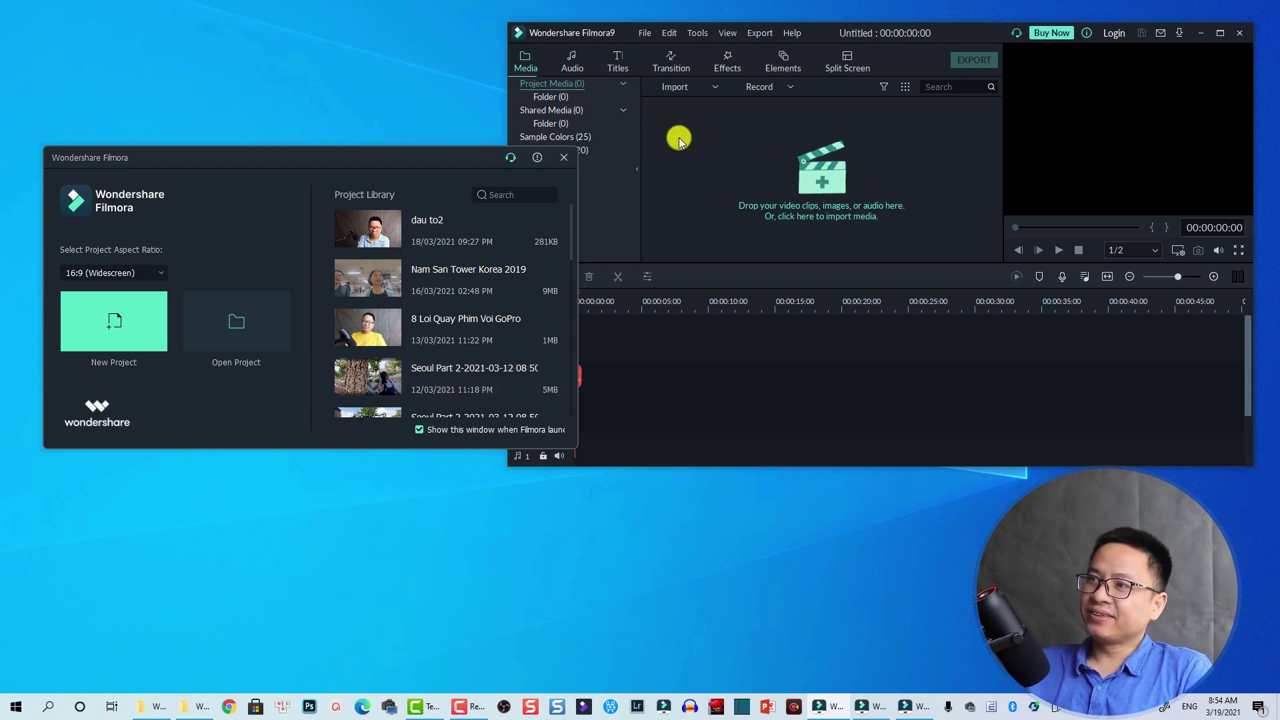
# Add six Sample Video clips, including Travel 03–05, Islands and Plating Food, to Filmora9's video track
pyautogui.click(578, 34)
pyautogui.click(557, 151)
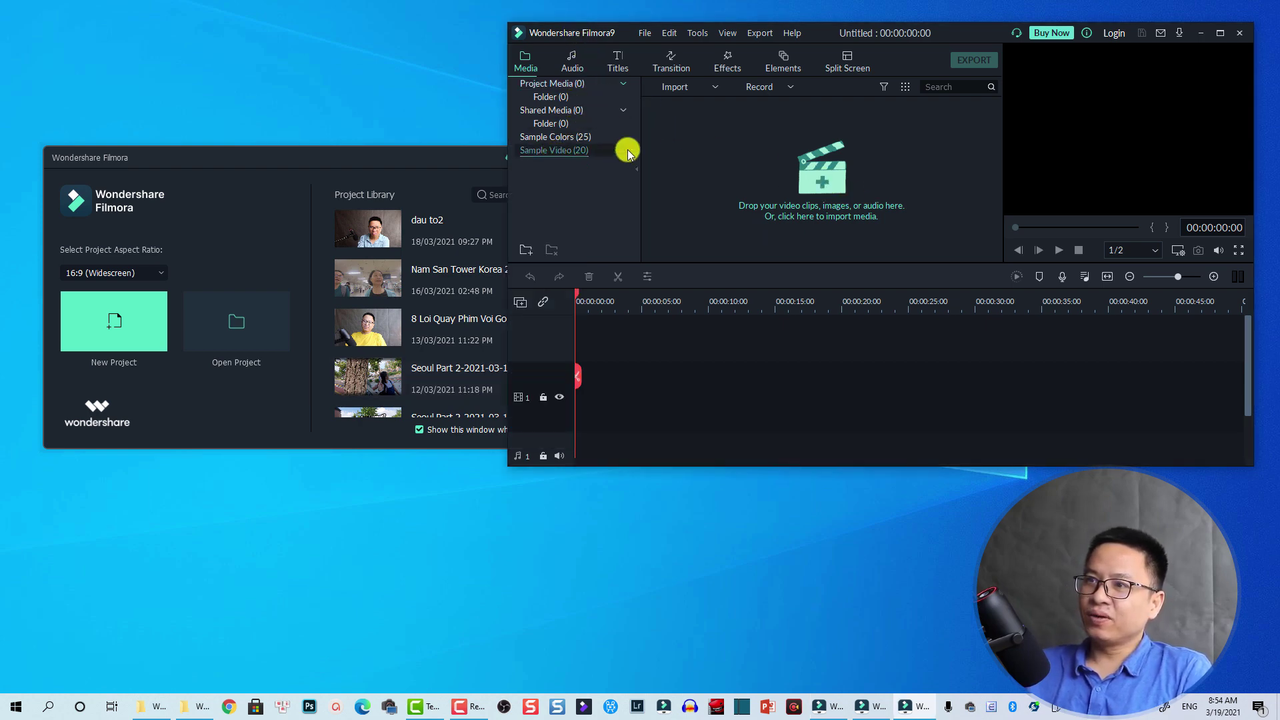
pyautogui.moveTo(996, 120); pyautogui.dragTo(811, 196)
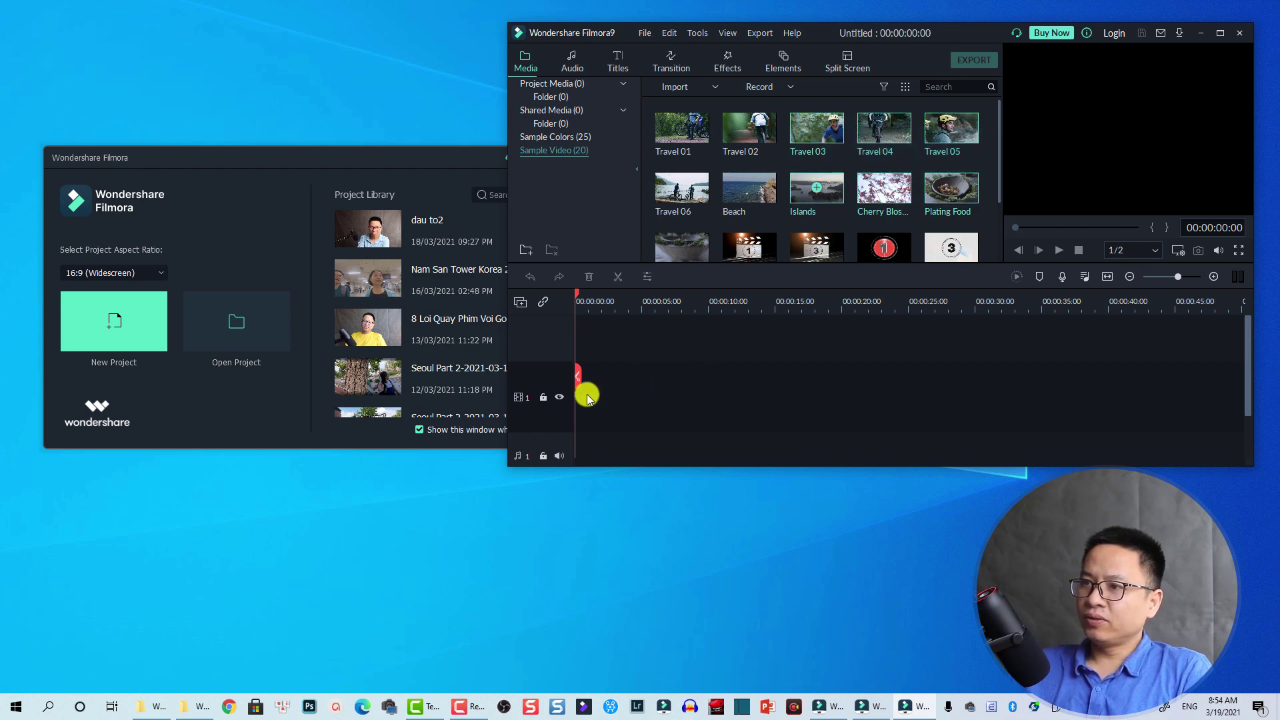
pyautogui.moveTo(607, 408); pyautogui.dragTo(589, 406)
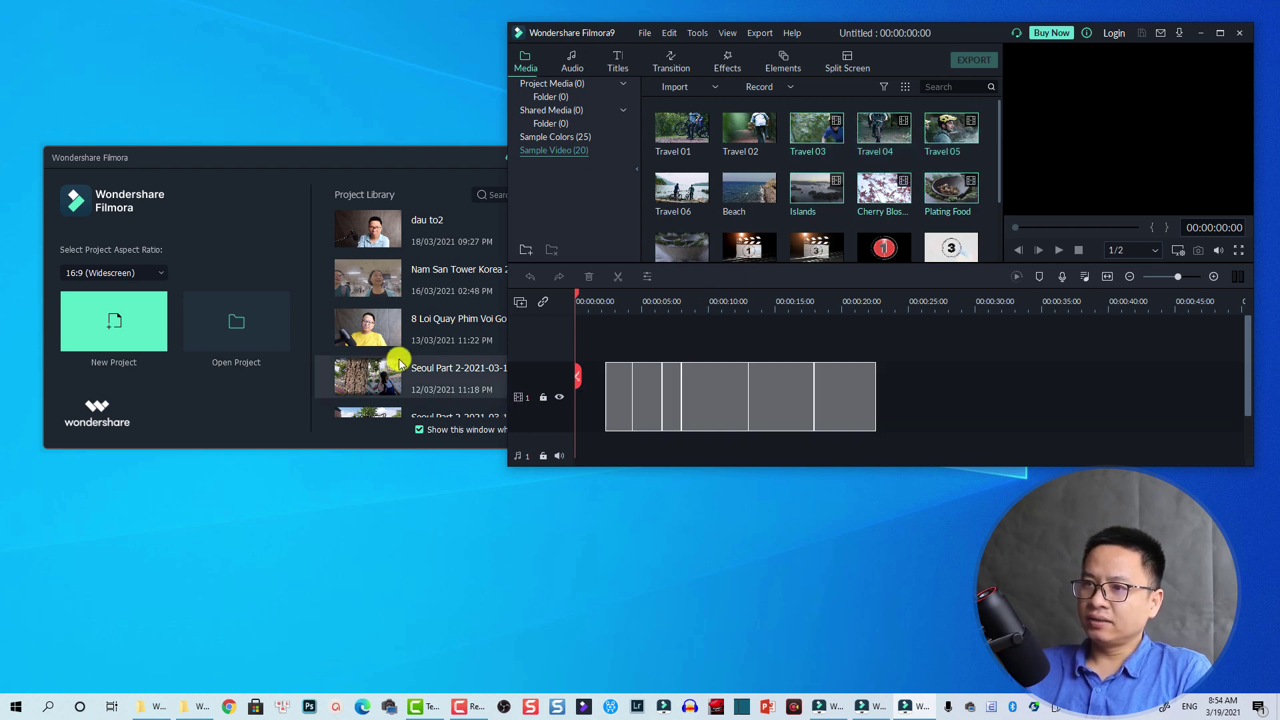